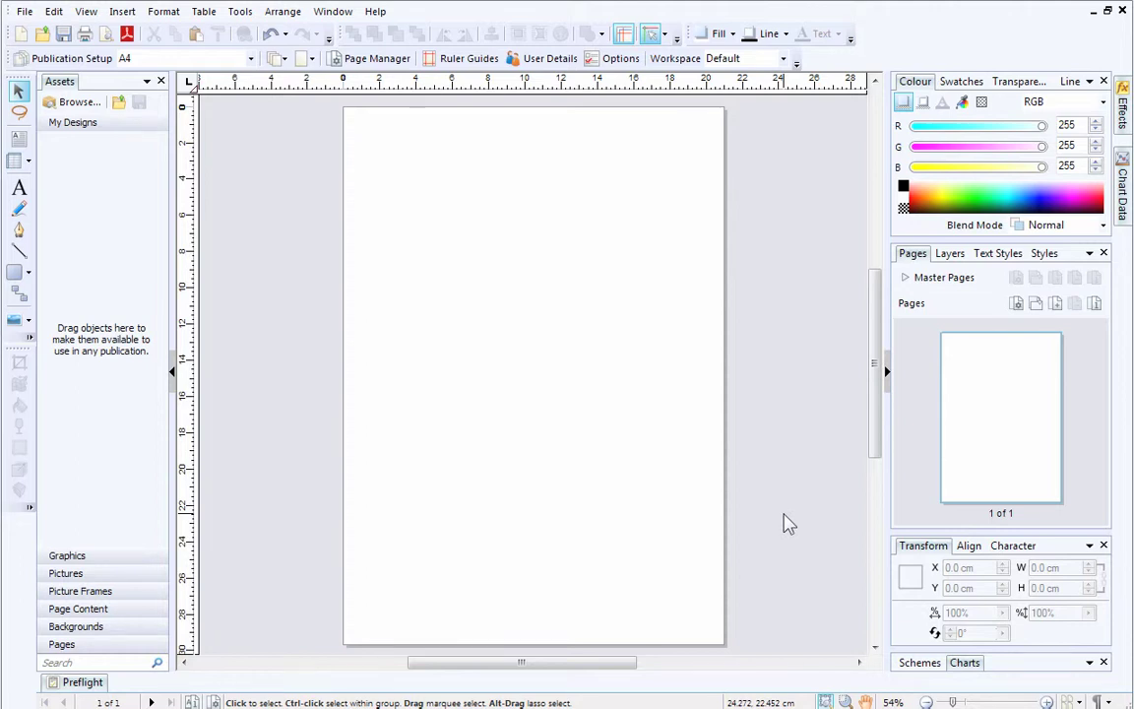
- Draw a text frame near the page middle, paste placeholder text into it and nudge it into place
{"action": "right_click", "coordinate": [188, 91]}
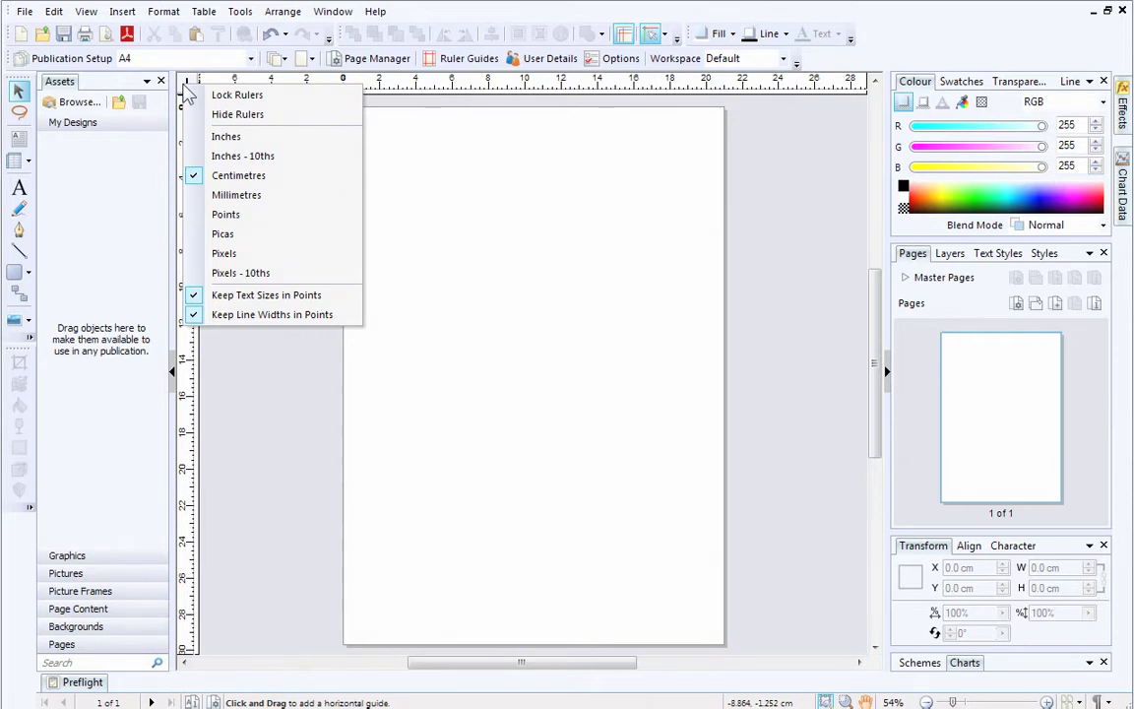
{"action": "left_click", "coordinate": [512, 213]}
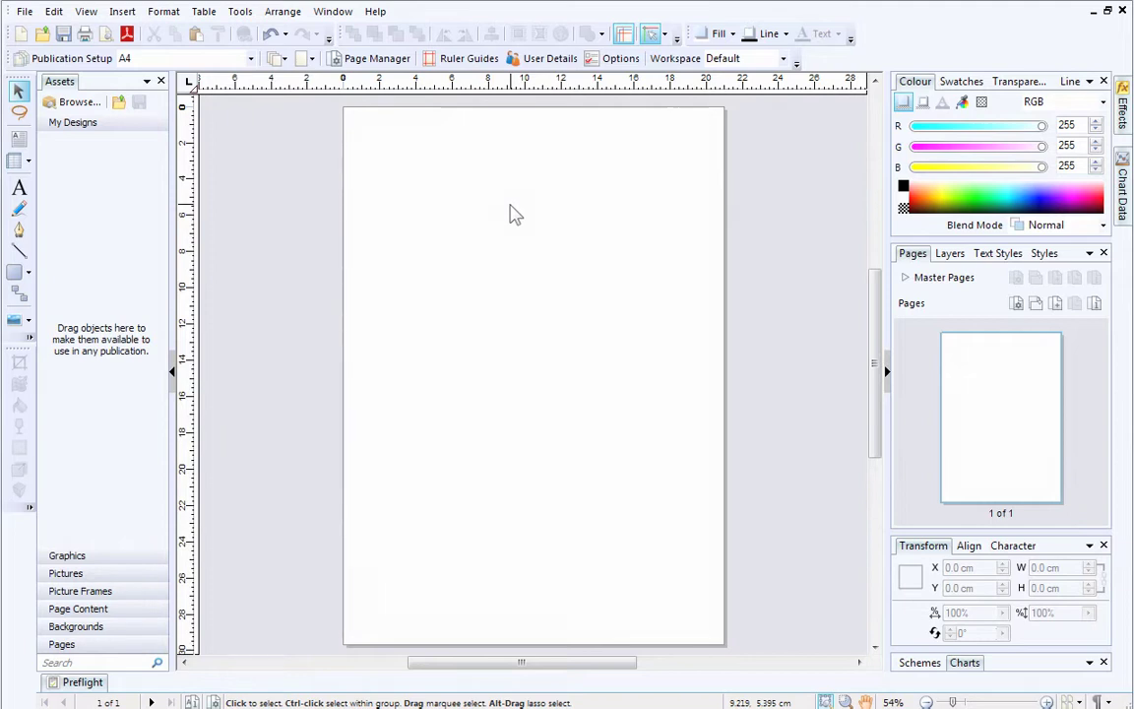
{"action": "left_click", "coordinate": [22, 139]}
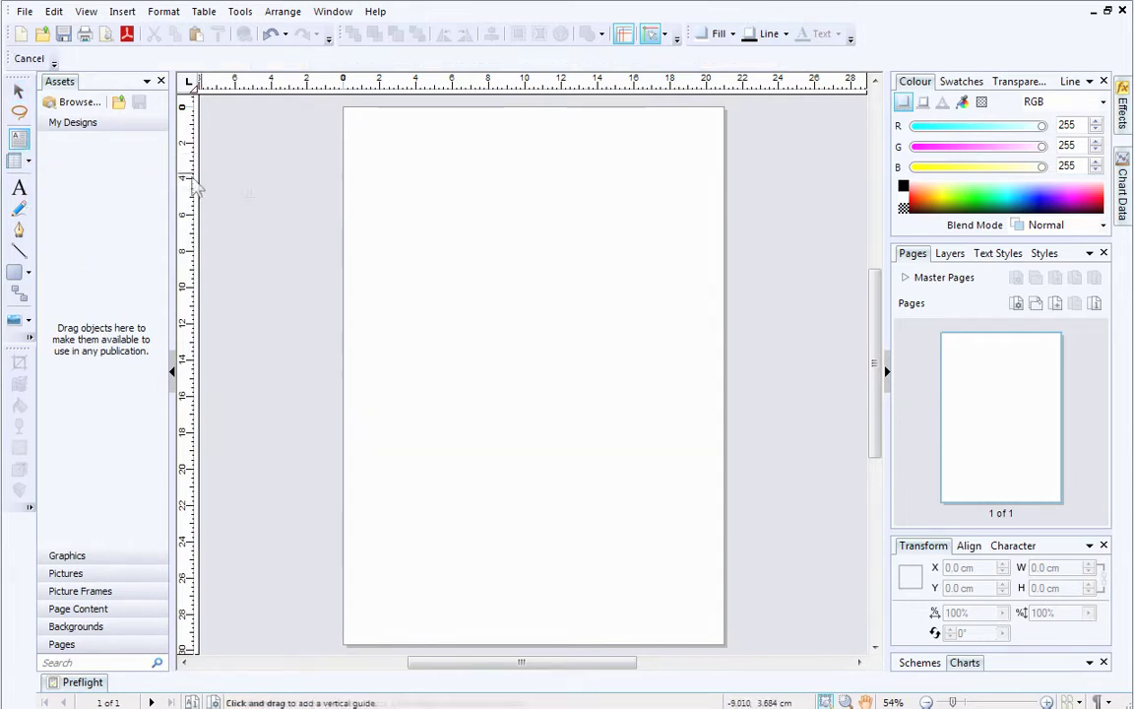
{"action": "left_click_drag", "start_coordinate": [436, 243], "coordinate": [626, 466]}
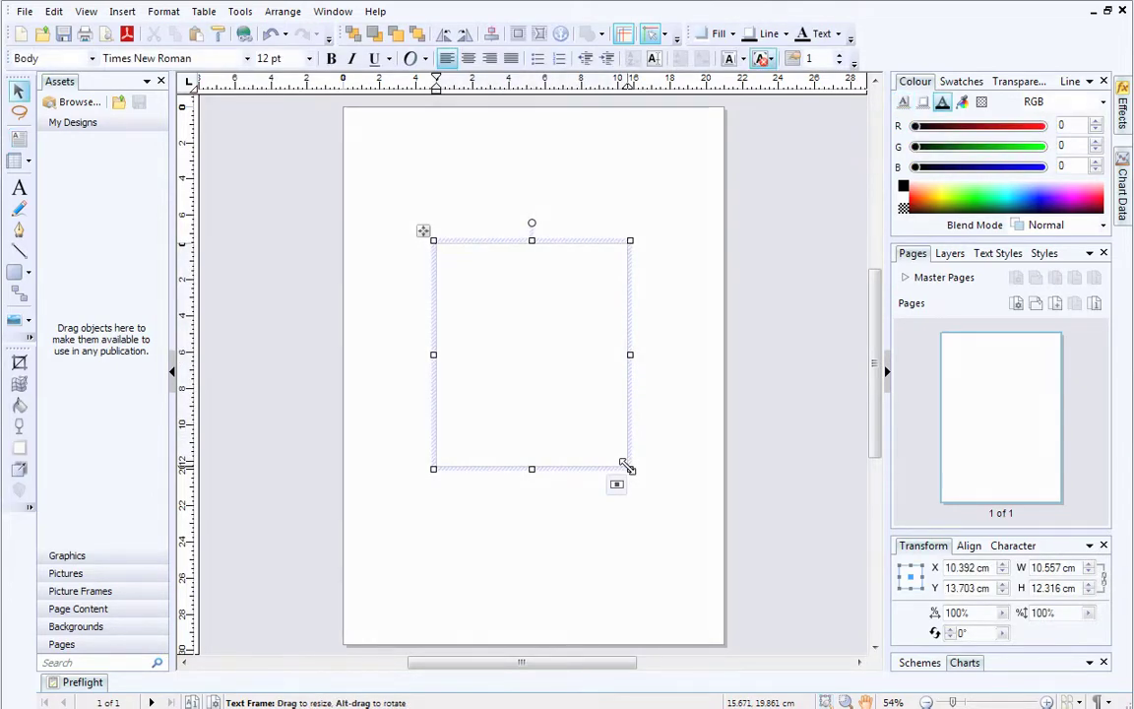
{"action": "key", "text": "ctrl+v"}
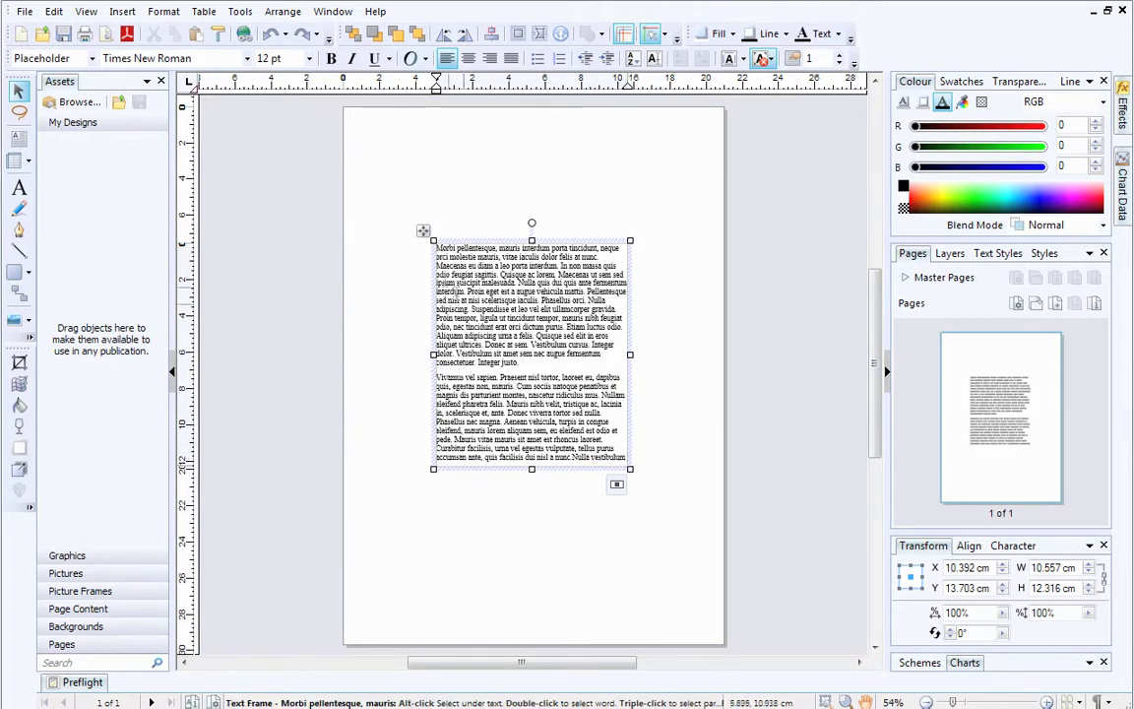
{"action": "mouse_move", "coordinate": [423, 230]}
{"action": "left_mouse_down"}
{"action": "mouse_move", "coordinate": [243, 217]}
{"action": "mouse_move", "coordinate": [580, 209]}
{"action": "mouse_move", "coordinate": [580, 392]}
{"action": "mouse_move", "coordinate": [580, 180]}
{"action": "mouse_move", "coordinate": [512, 169]}
{"action": "mouse_move", "coordinate": [344, 190]}
{"action": "mouse_move", "coordinate": [296, 298]}
{"action": "mouse_move", "coordinate": [379, 352]}
{"action": "mouse_move", "coordinate": [456, 237]}
{"action": "mouse_move", "coordinate": [431, 235]}
{"action": "left_mouse_up"}
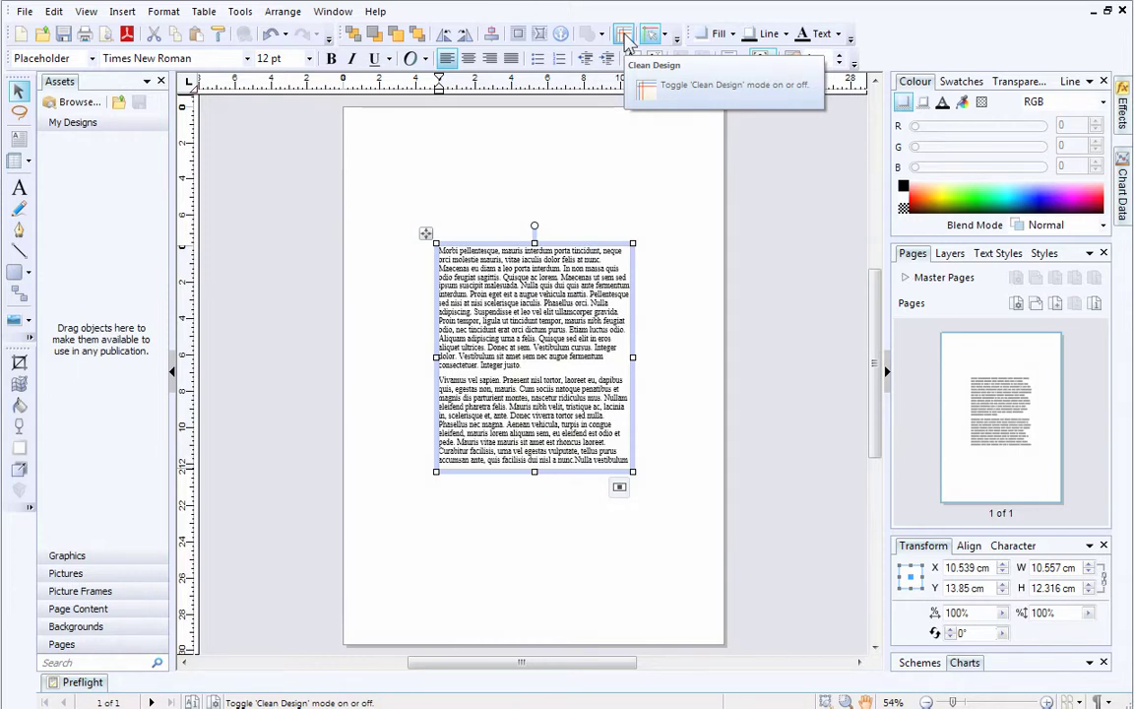
- Drag a vertical ruler guide to about 10.5 cm through the page middle, then undo to hide it
{"action": "left_click", "coordinate": [633, 160]}
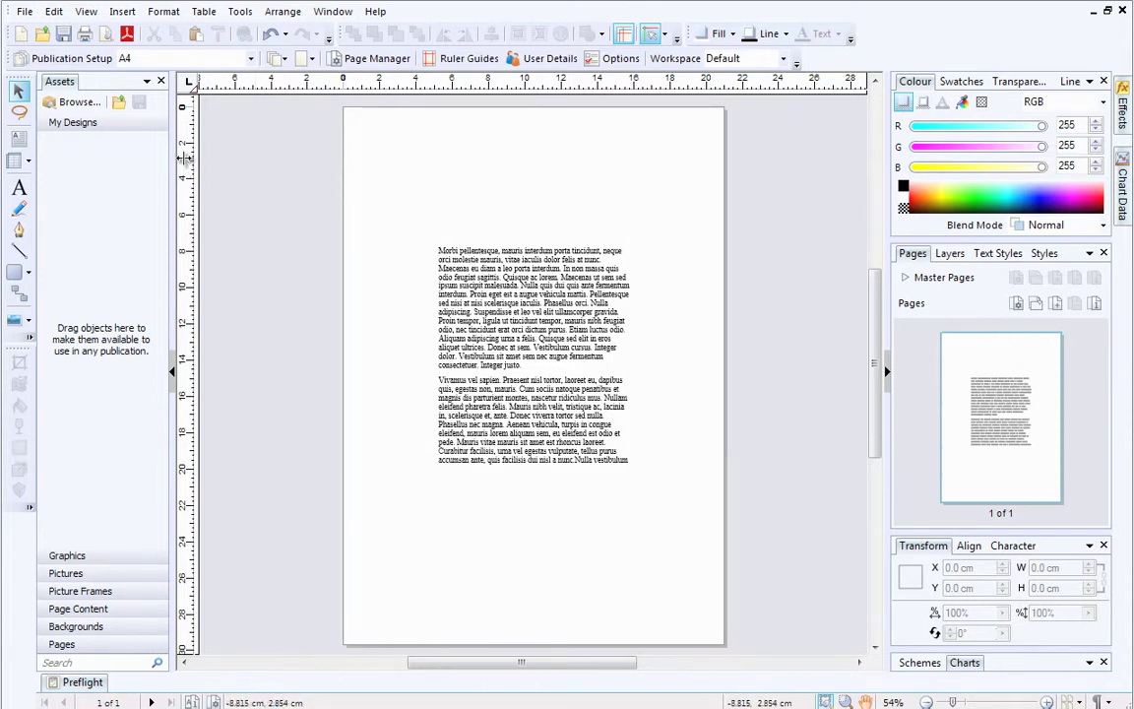
{"action": "left_click_drag", "start_coordinate": [184, 158], "coordinate": [394, 183]}
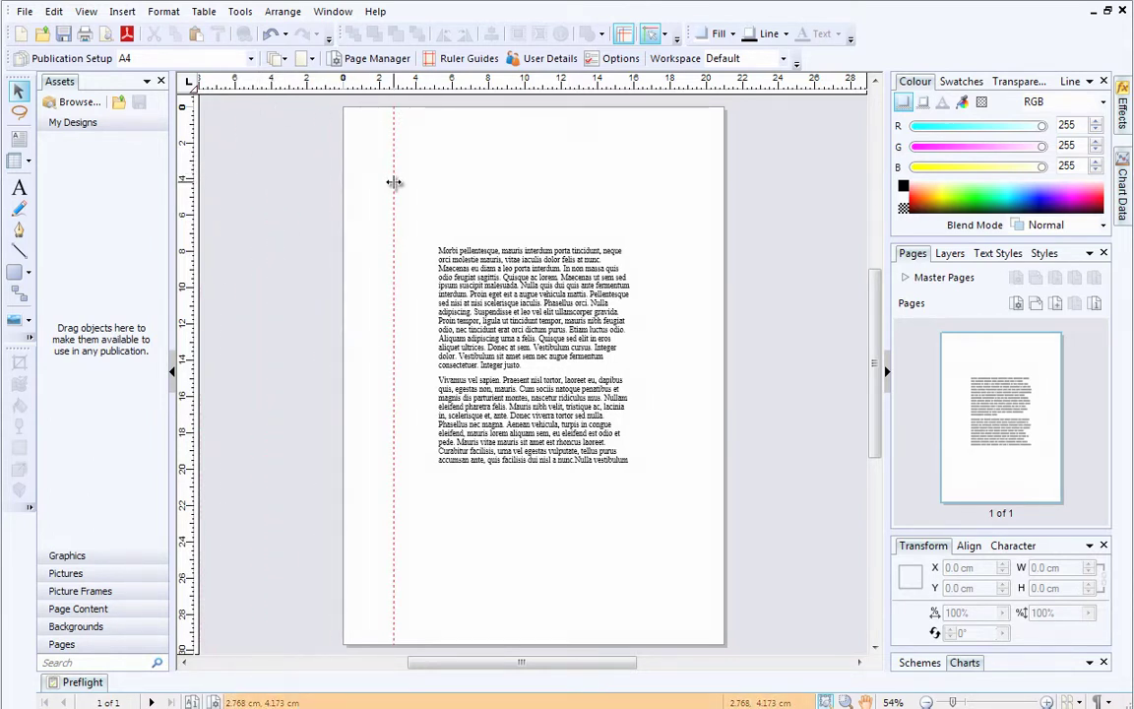
{"action": "left_click_drag", "start_coordinate": [394, 183], "coordinate": [538, 213]}
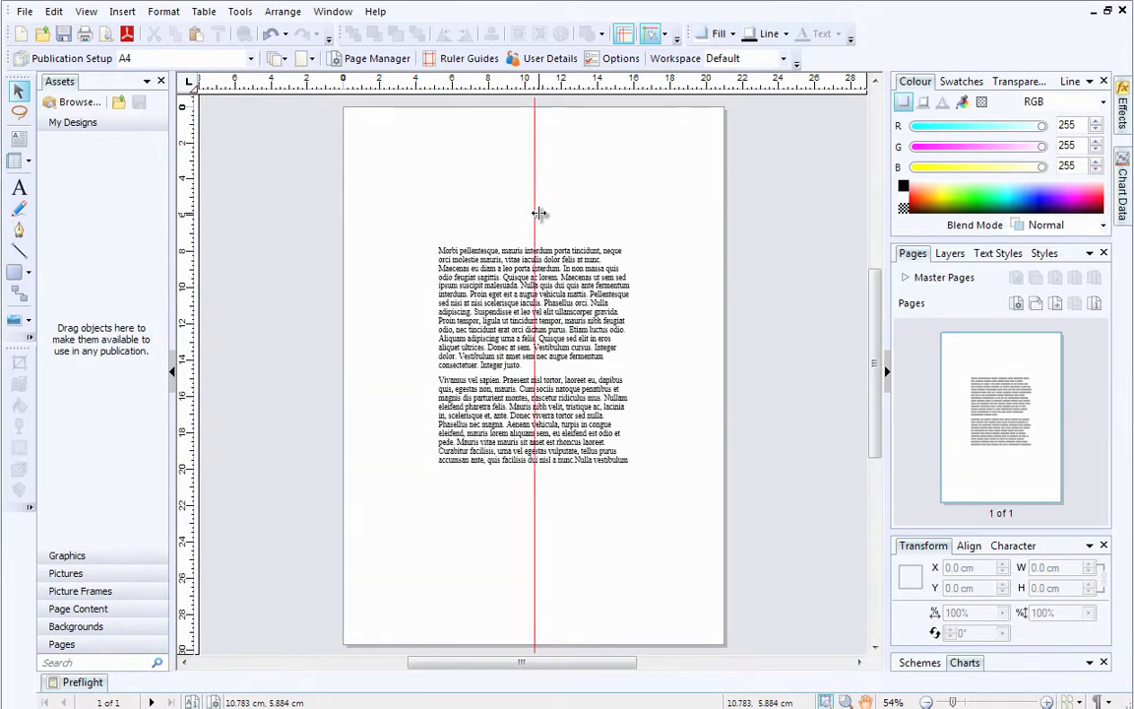
{"action": "key", "text": "ctrl+z"}
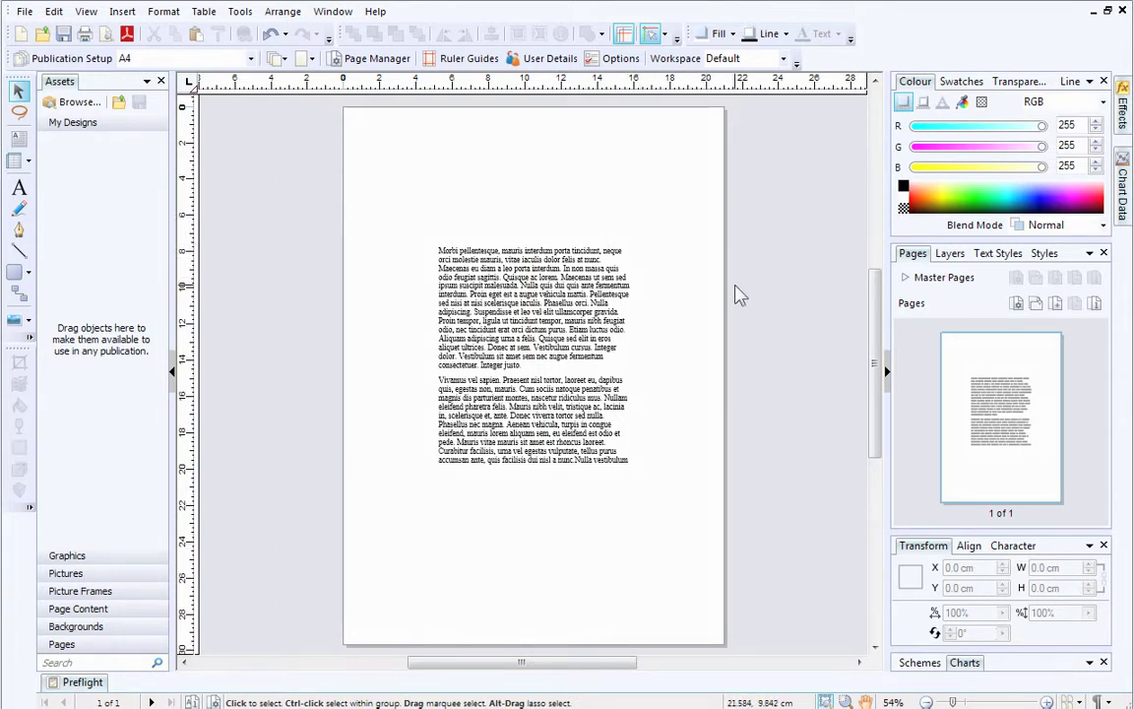
- Move the placeholder text frame up and left to about X 10.246 cm, Y 12.921 cm
{"action": "key", "text": "ctrl+y"}
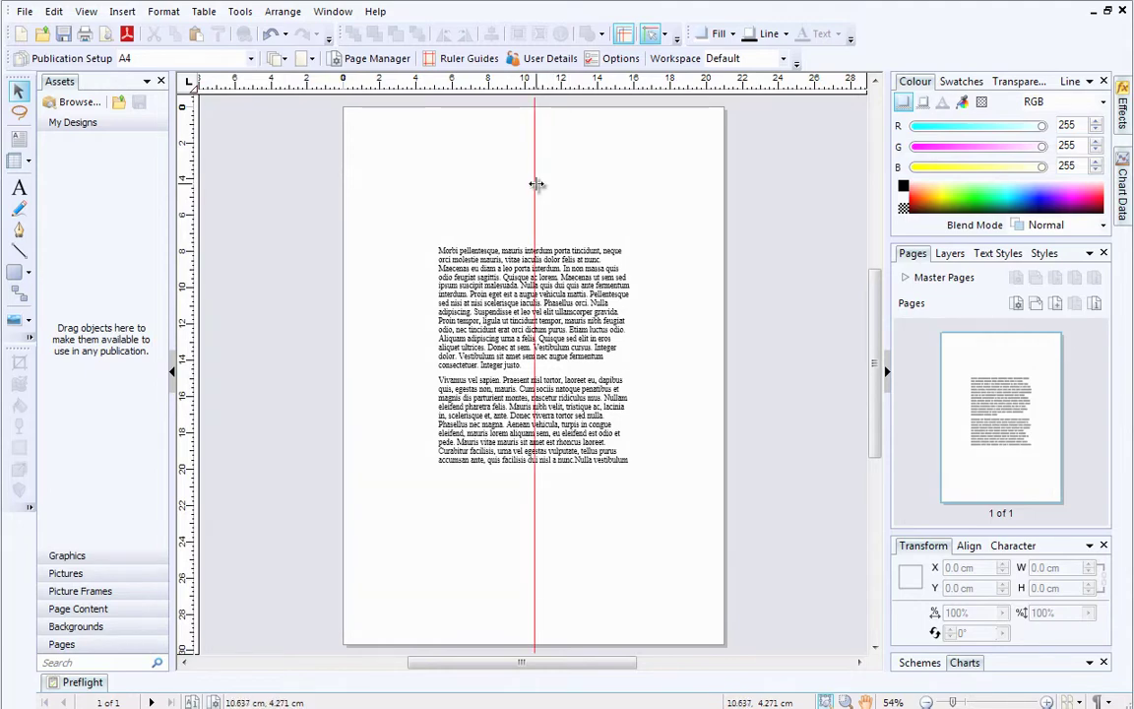
{"action": "key", "text": "ctrl+z"}
{"action": "left_click", "coordinate": [502, 254]}
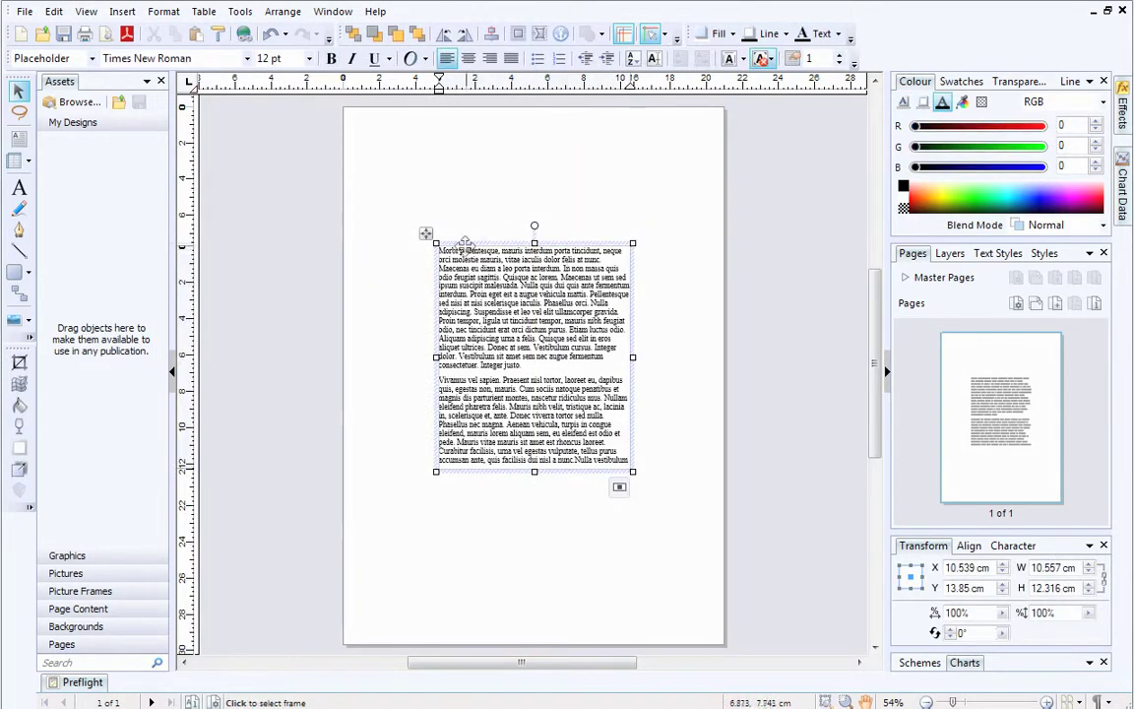
{"action": "mouse_move", "coordinate": [428, 237]}
{"action": "left_mouse_down"}
{"action": "mouse_move", "coordinate": [544, 228]}
{"action": "mouse_move", "coordinate": [421, 219]}
{"action": "left_mouse_up"}
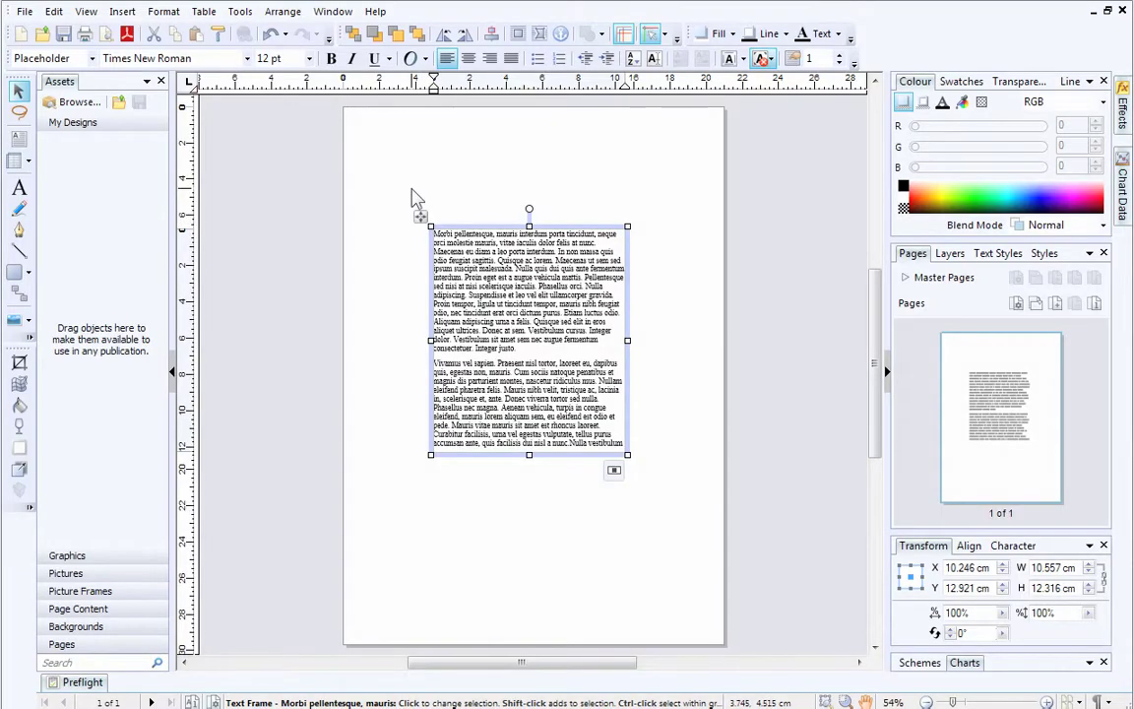
{"action": "left_click", "coordinate": [416, 198]}
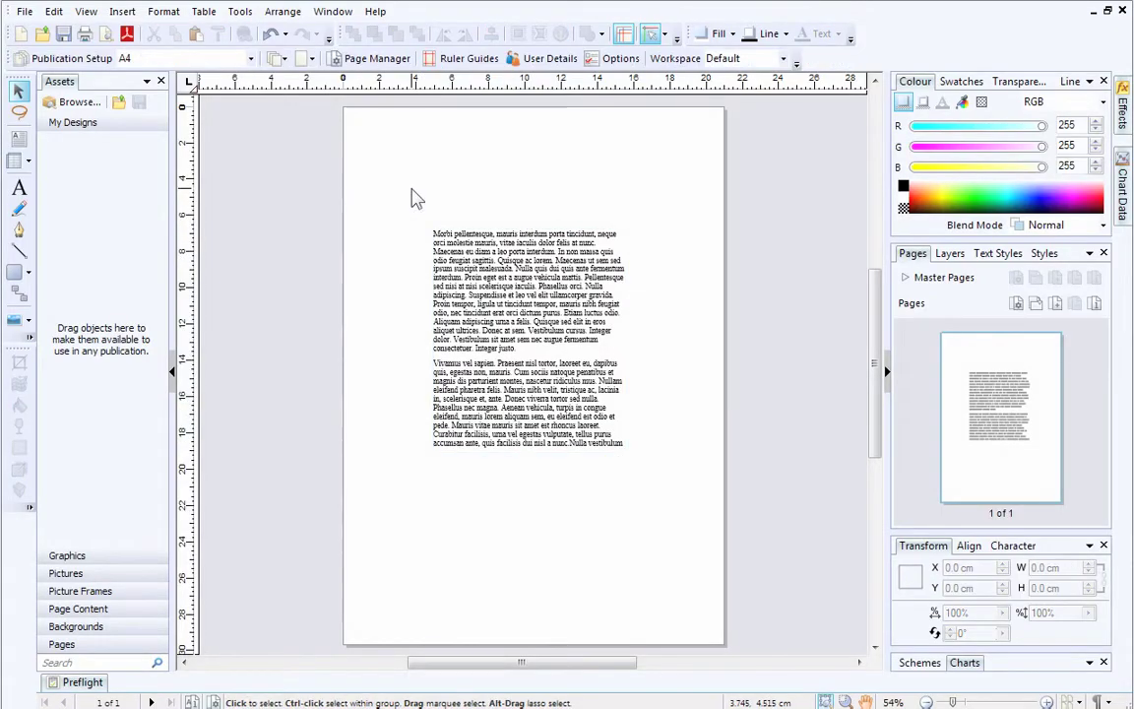
- Turn Clean Design off so the margins and the 10.539 cm vertical guide reappear
{"action": "left_click", "coordinate": [625, 35]}
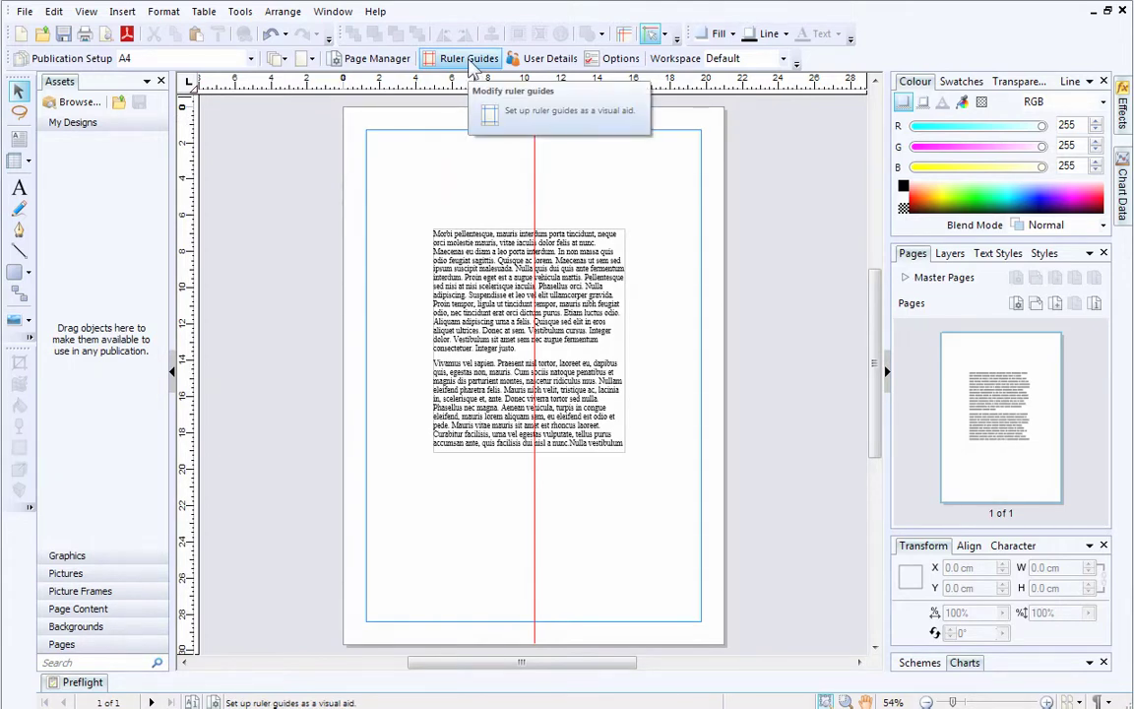
- Add a horizontal ruler guide at 11.0 cm in the Ruler Guides dialog and apply it
{"action": "left_click", "coordinate": [471, 59]}
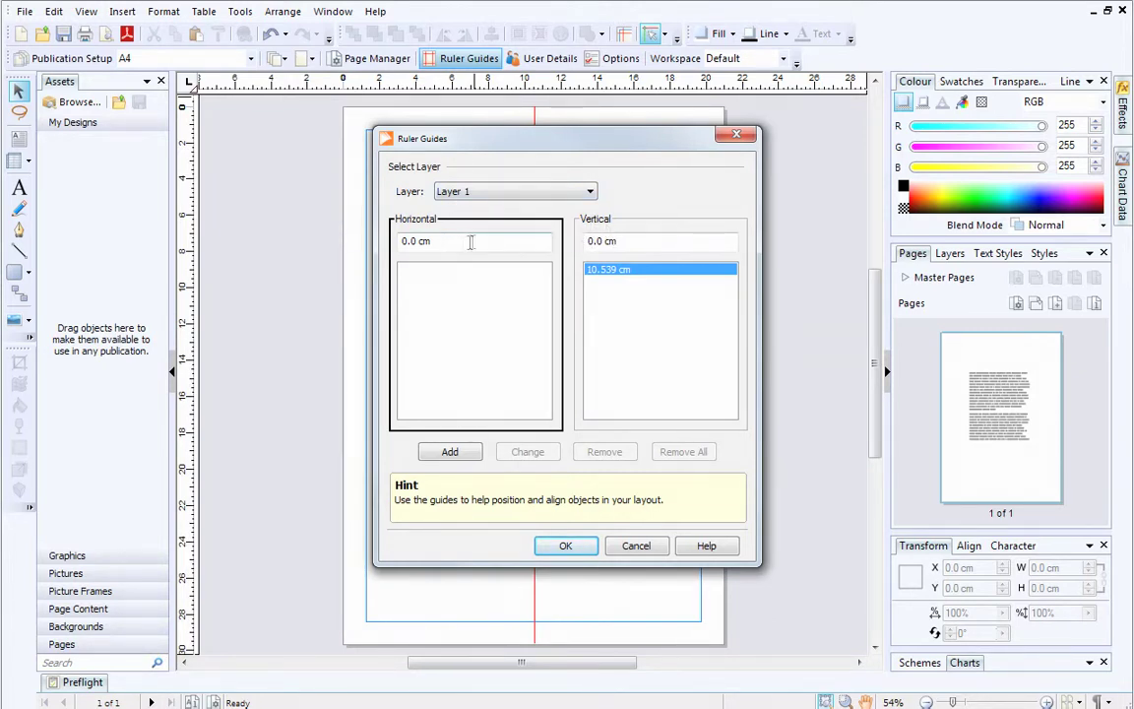
{"action": "left_click", "coordinate": [401, 248]}
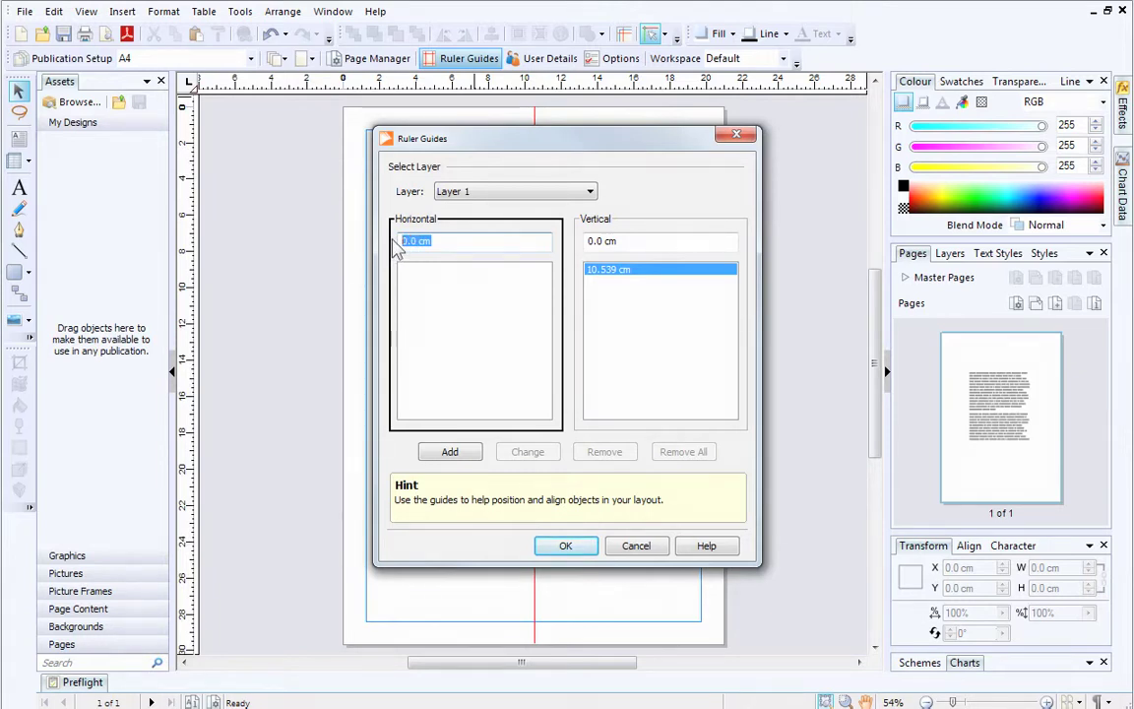
{"action": "type", "text": "11.0"}
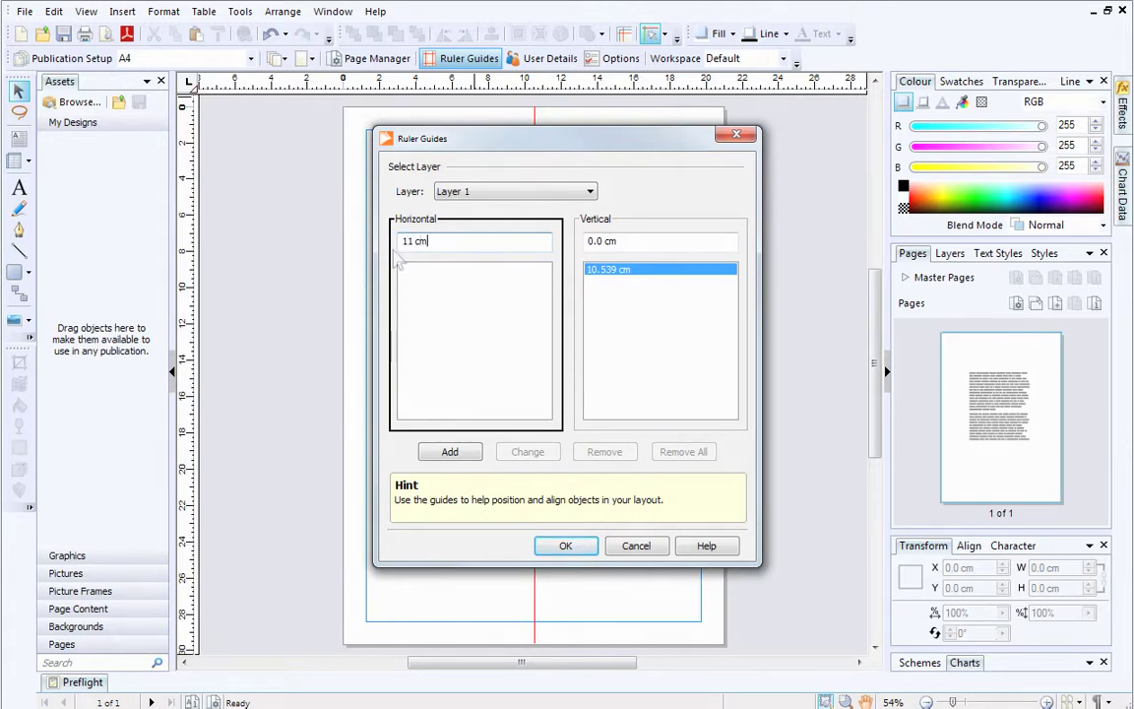
{"action": "type", "text": " cm"}
{"action": "left_click", "coordinate": [431, 453]}
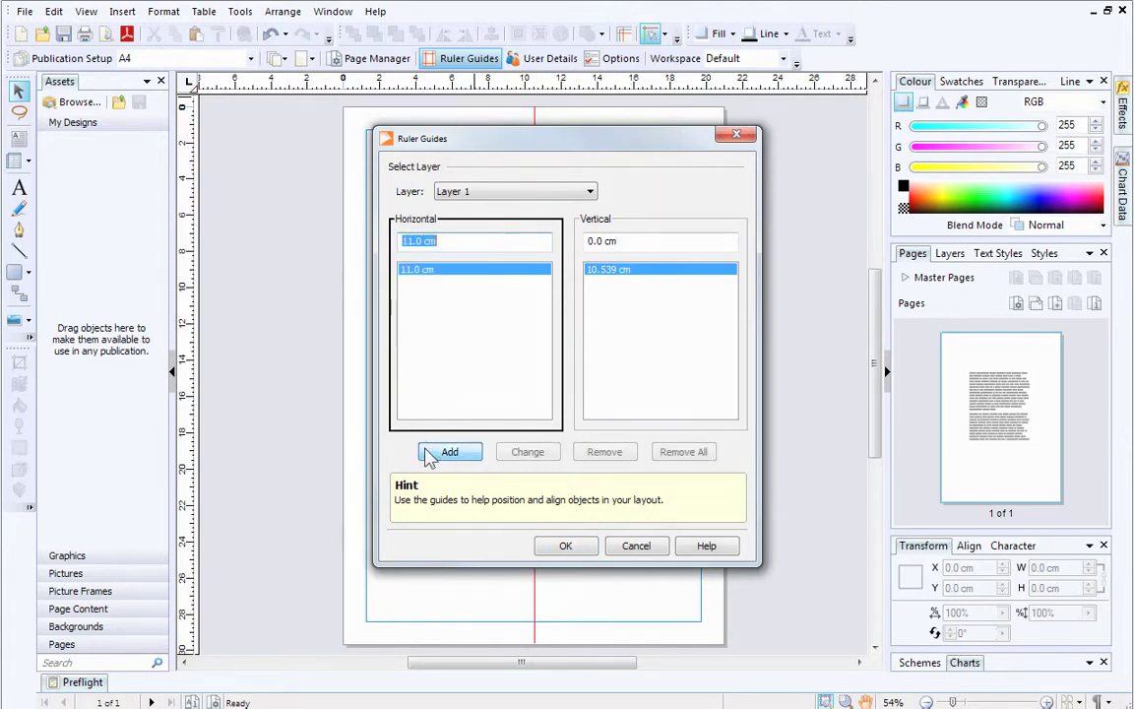
{"action": "left_click", "coordinate": [561, 546]}
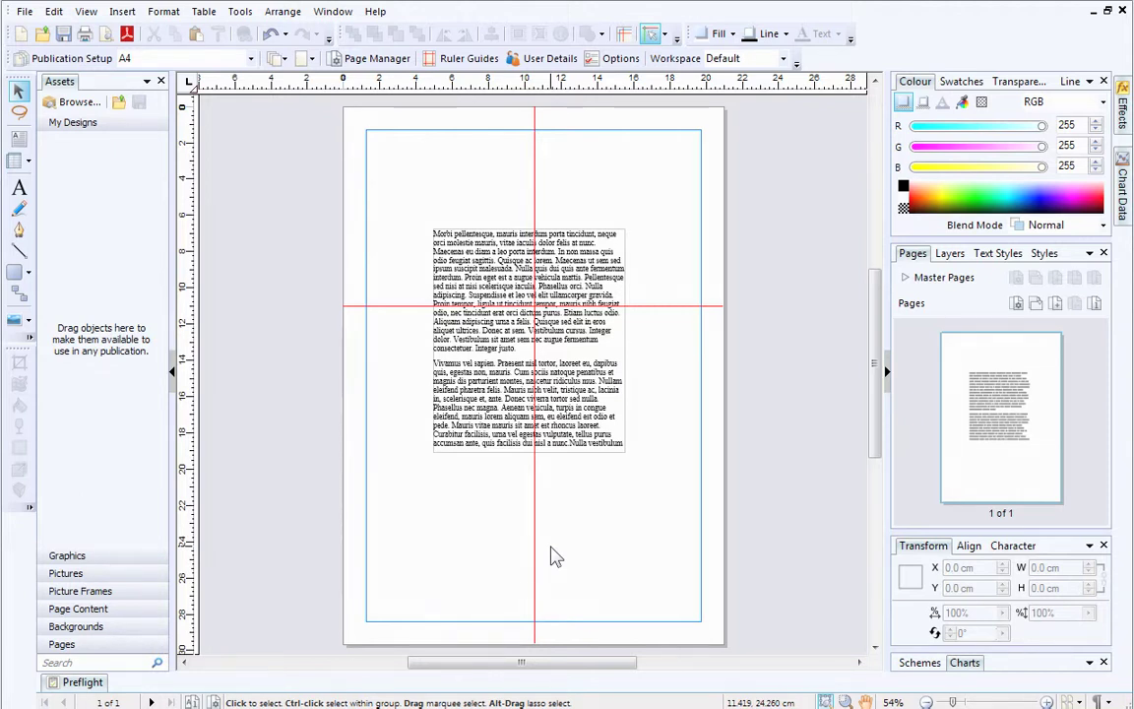
- Drag the vertical and horizontal guides back onto the rulers and delete the placeholder text frame
{"action": "left_click_drag", "start_coordinate": [536, 537], "coordinate": [185, 537]}
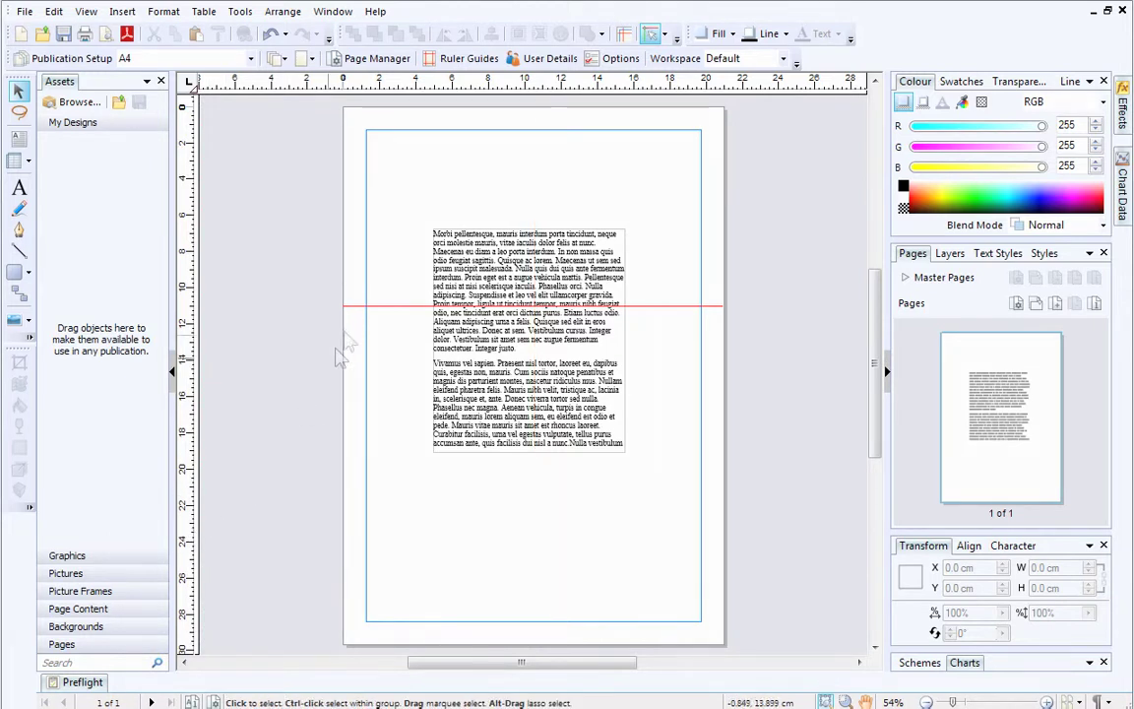
{"action": "left_click_drag", "start_coordinate": [352, 309], "coordinate": [362, 88]}
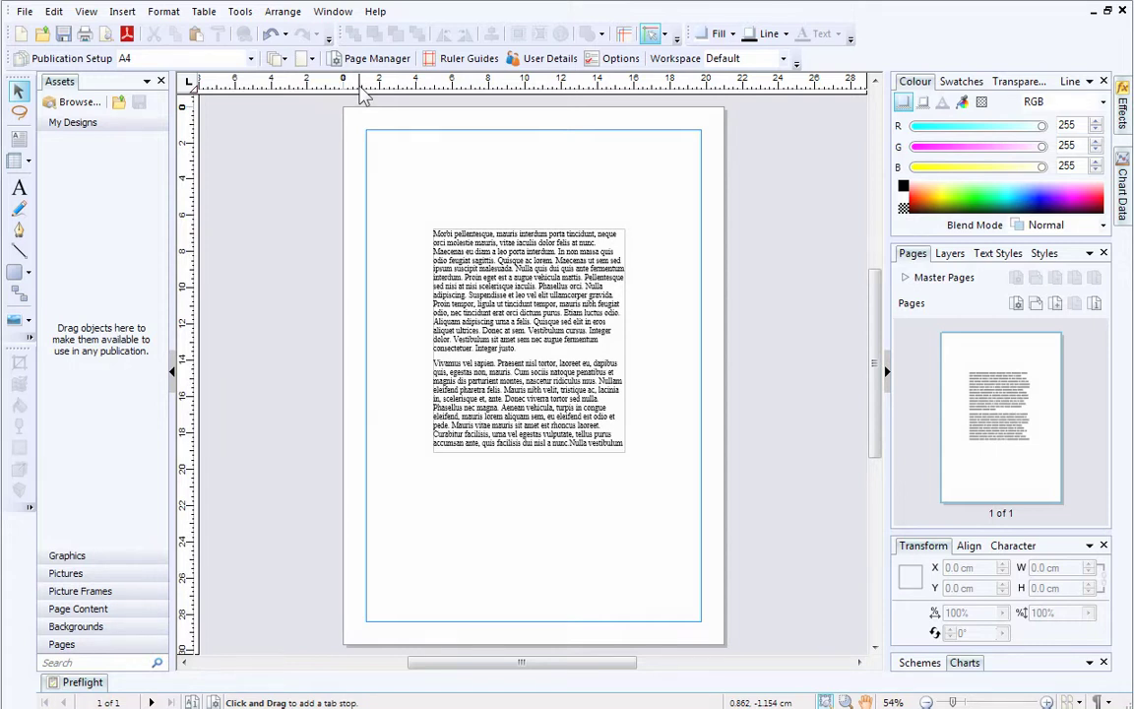
{"action": "left_click", "coordinate": [441, 226]}
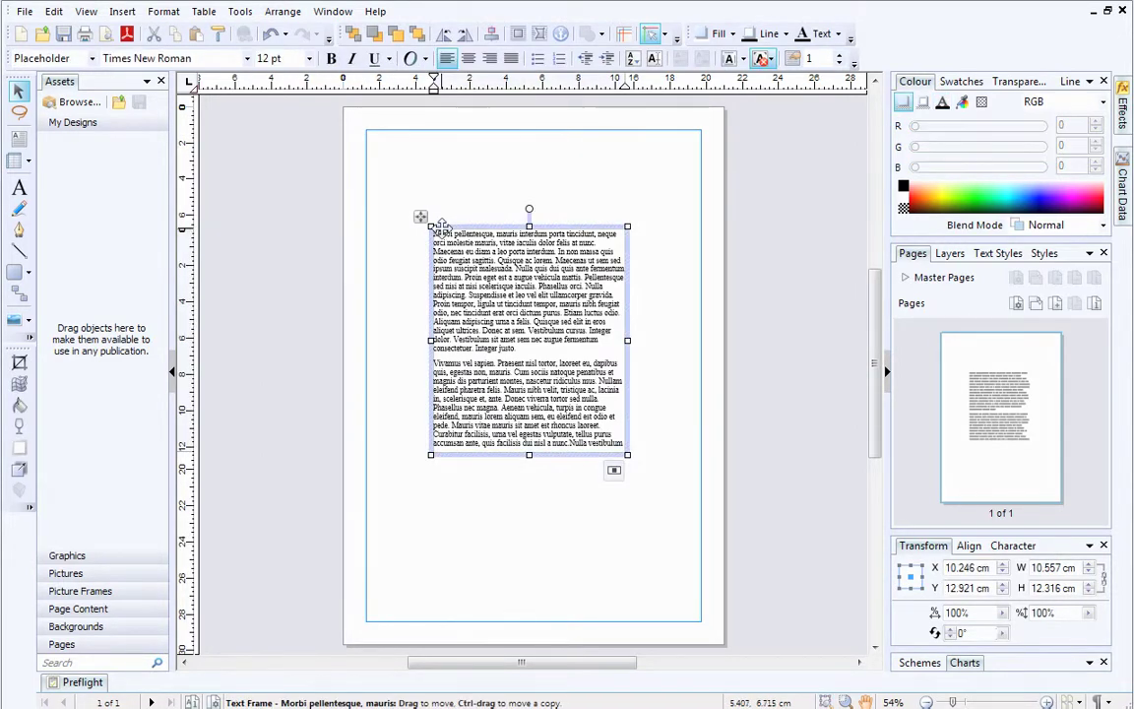
{"action": "key", "text": "Delete"}
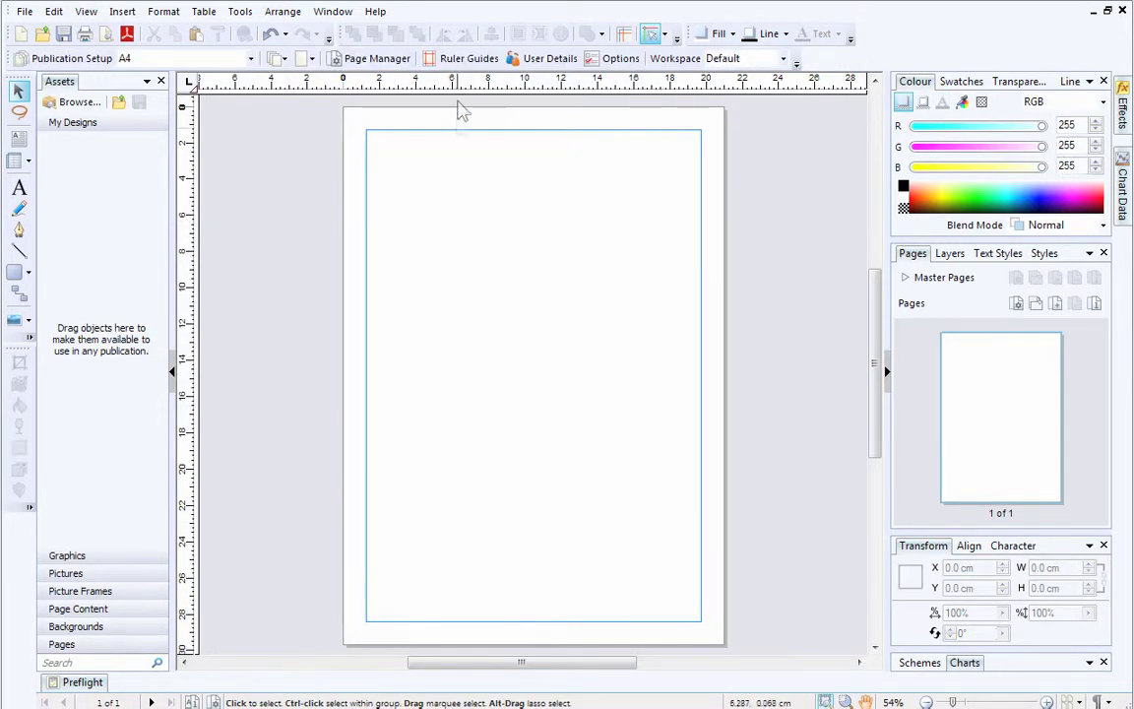
- In Ruler Guides, add horizontal guides at 1.0, 2.0, 3.0, 4.0 and 5.0 cm
{"action": "left_click", "coordinate": [464, 59]}
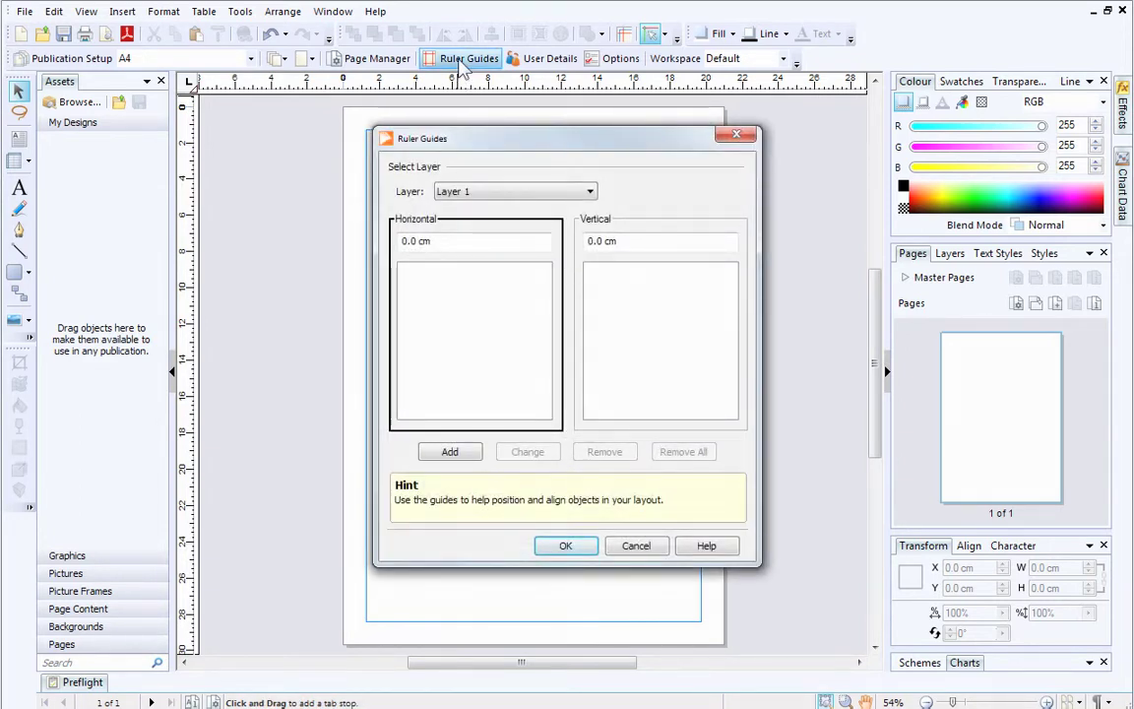
{"action": "double_click", "coordinate": [437, 239]}
{"action": "type", "text": "1"}
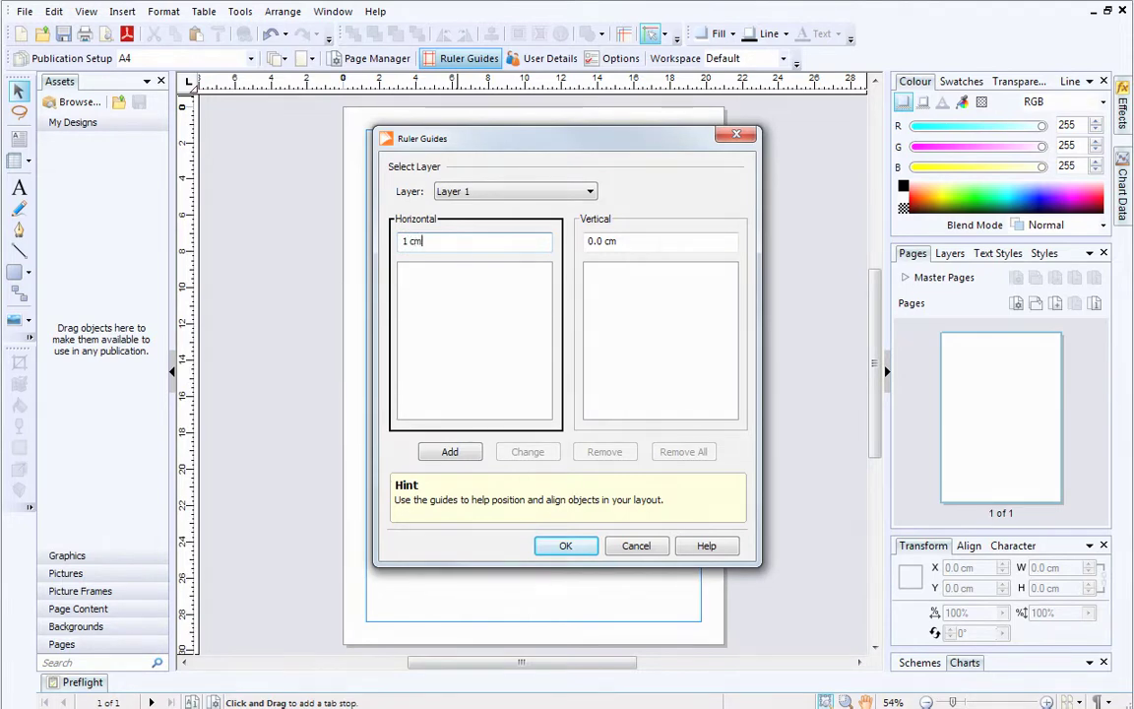
{"action": "left_click", "coordinate": [446, 451]}
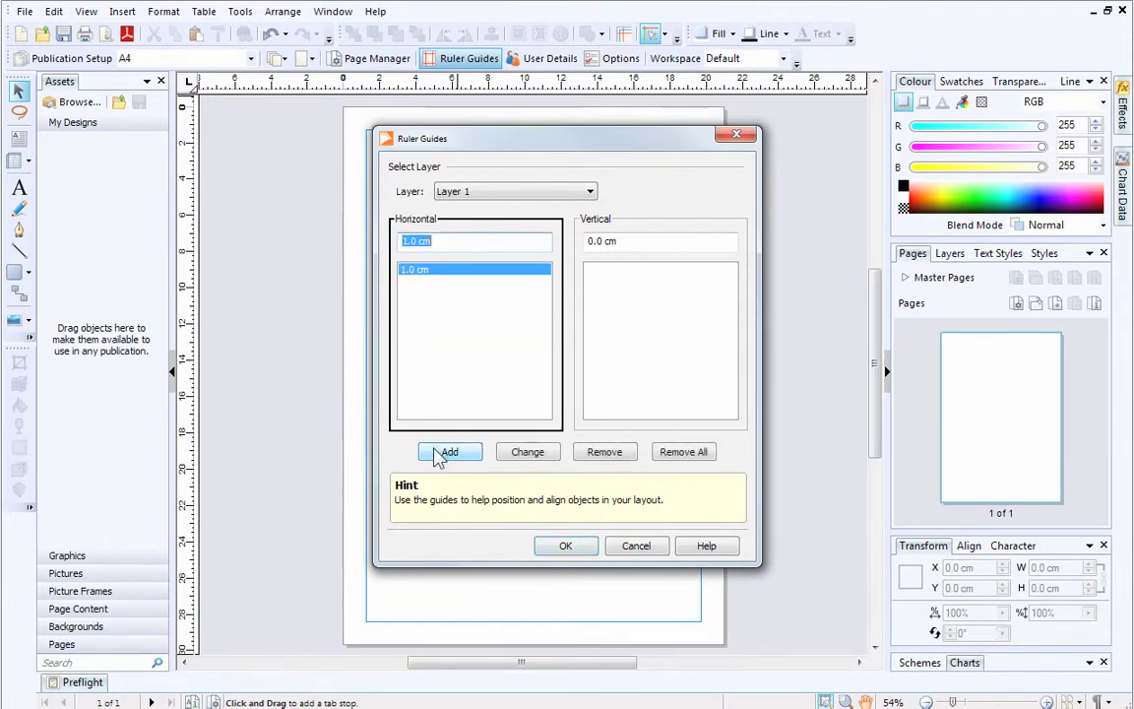
{"action": "type", "text": "2"}
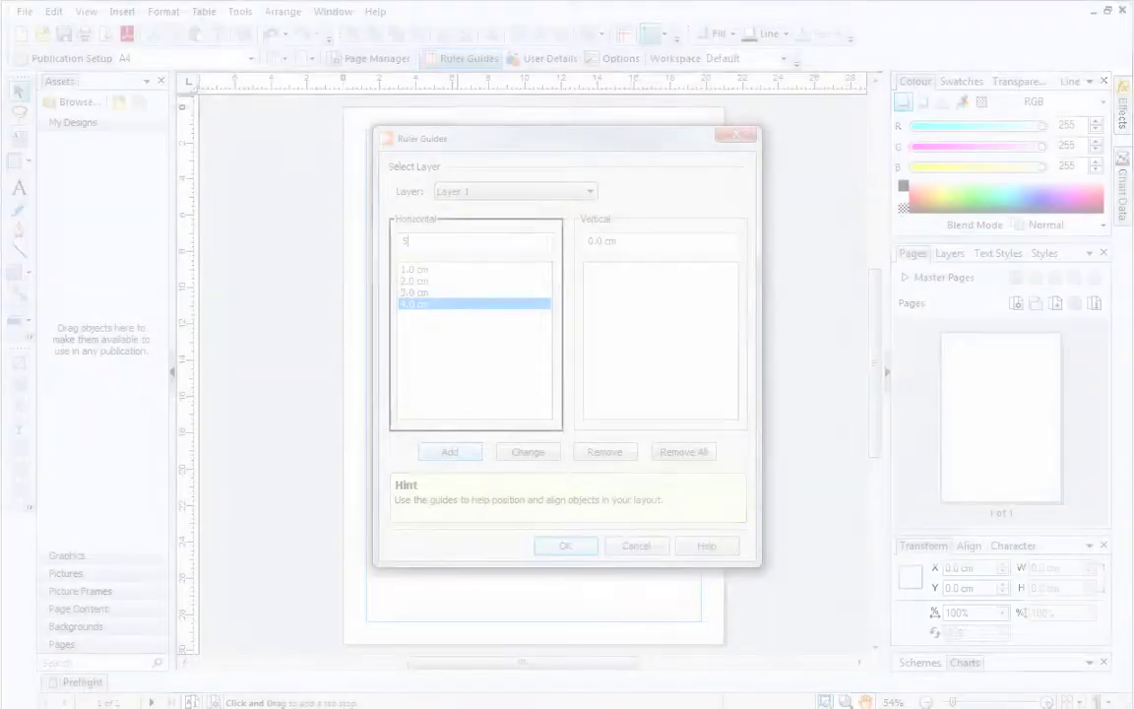
{"action": "type", "text": ".0 cm"}
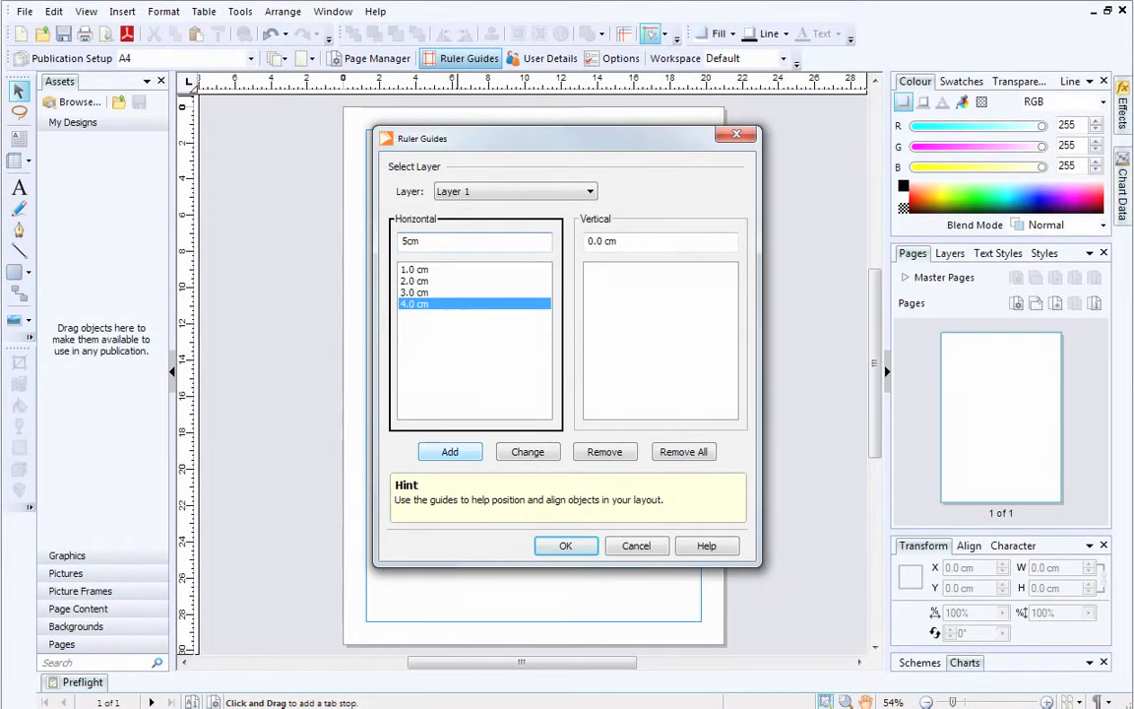
{"action": "left_click", "coordinate": [458, 458]}
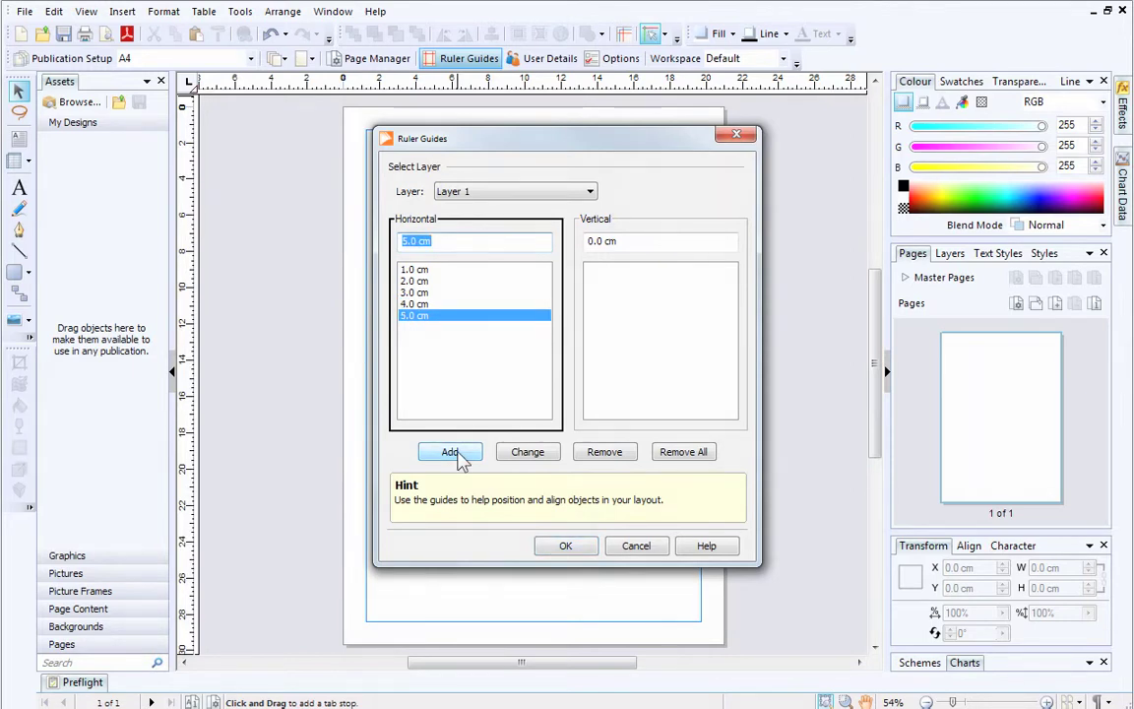
- Add vertical guides at 1.0, 2.0, 3.0, 4.0 and 5.0 cm
{"action": "left_click", "coordinate": [630, 241]}
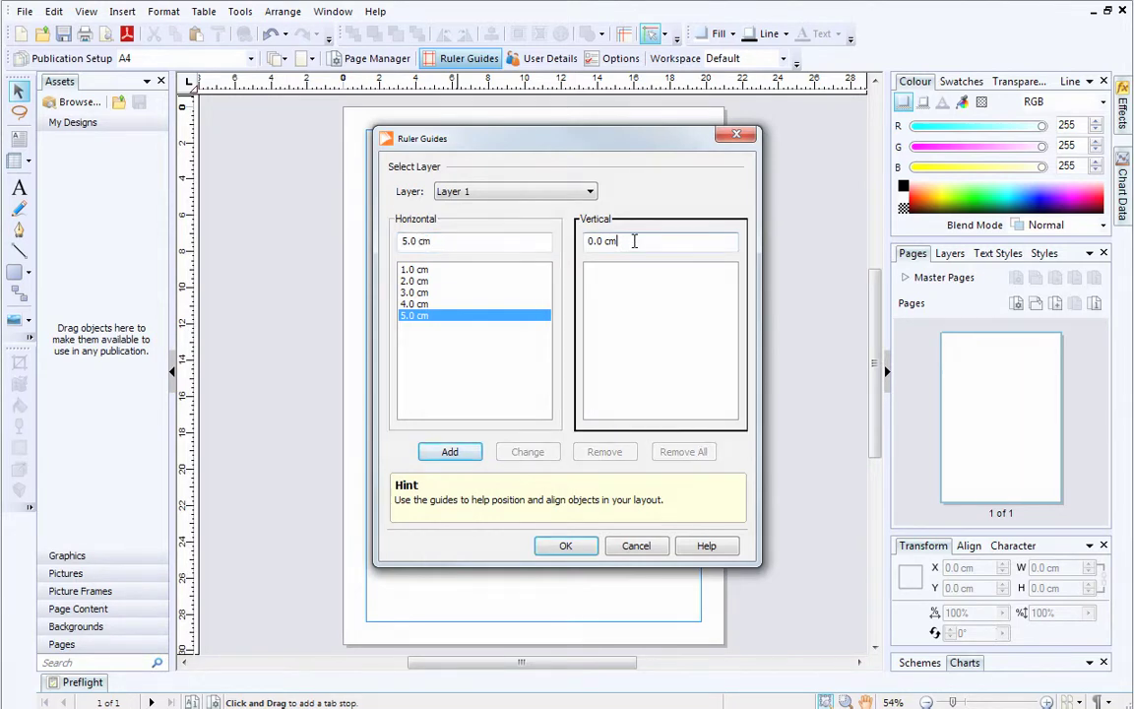
{"action": "left_click_drag", "start_coordinate": [629, 241], "coordinate": [587, 245]}
{"action": "type", "text": "1.0 "}
{"action": "type", "text": "cm"}
{"action": "left_click", "coordinate": [467, 455]}
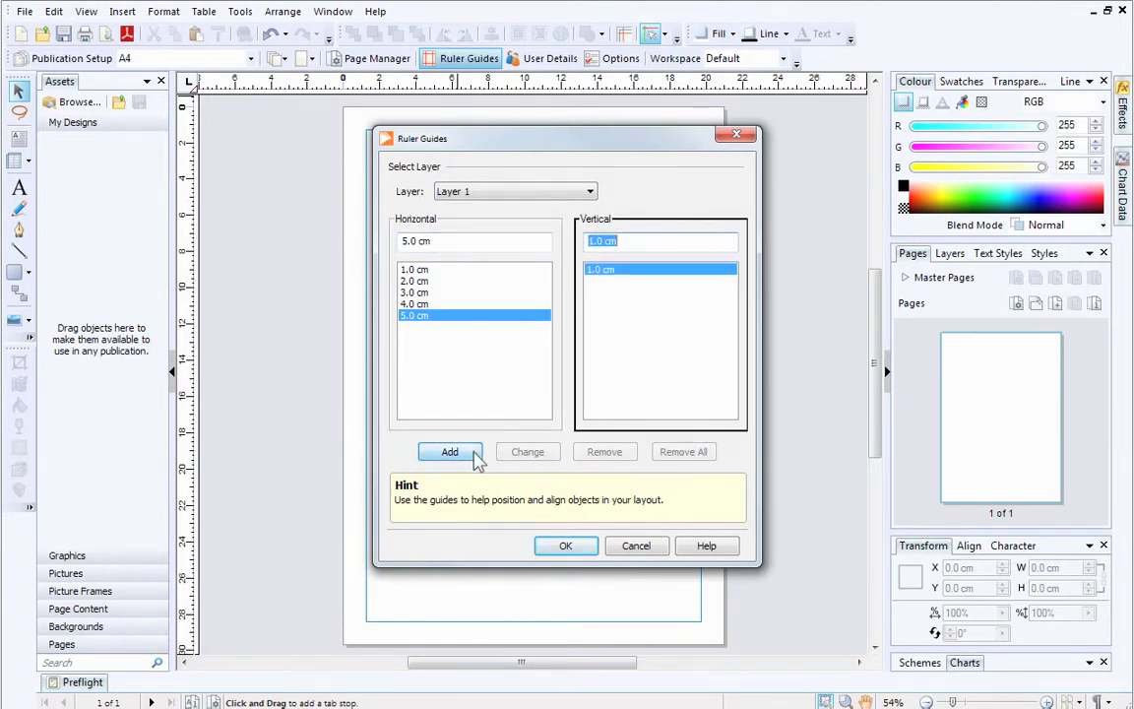
{"action": "type", "text": "2cm"}
{"action": "left_click", "coordinate": [449, 452]}
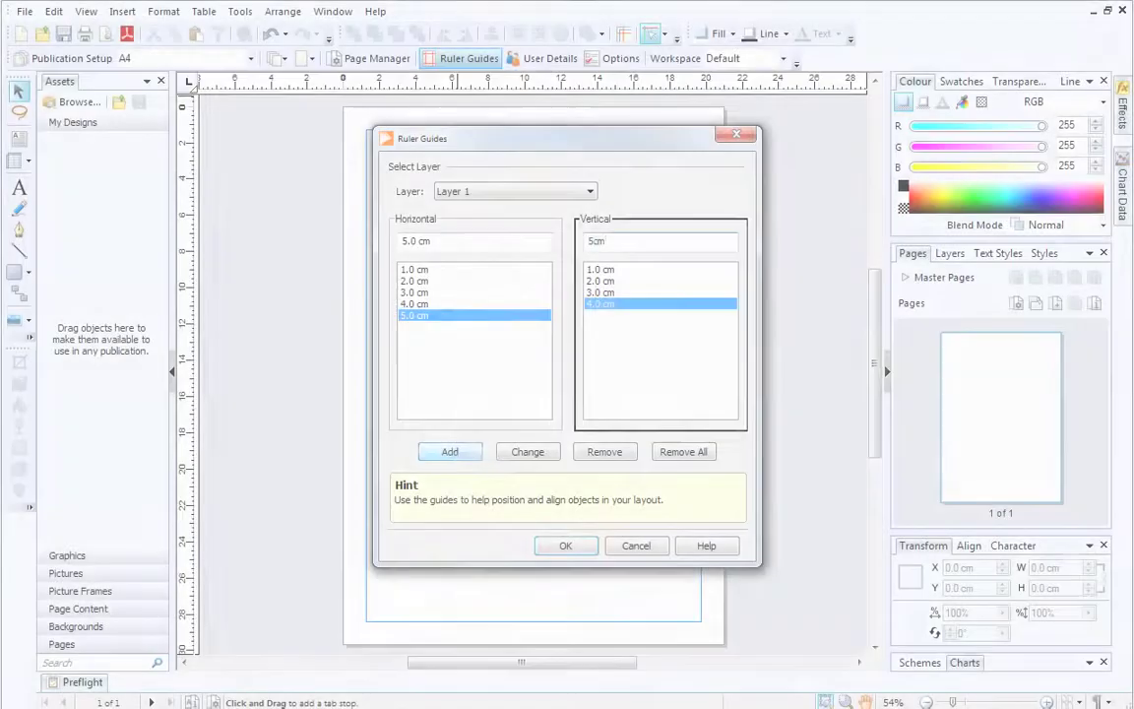
{"action": "left_click", "coordinate": [472, 455]}
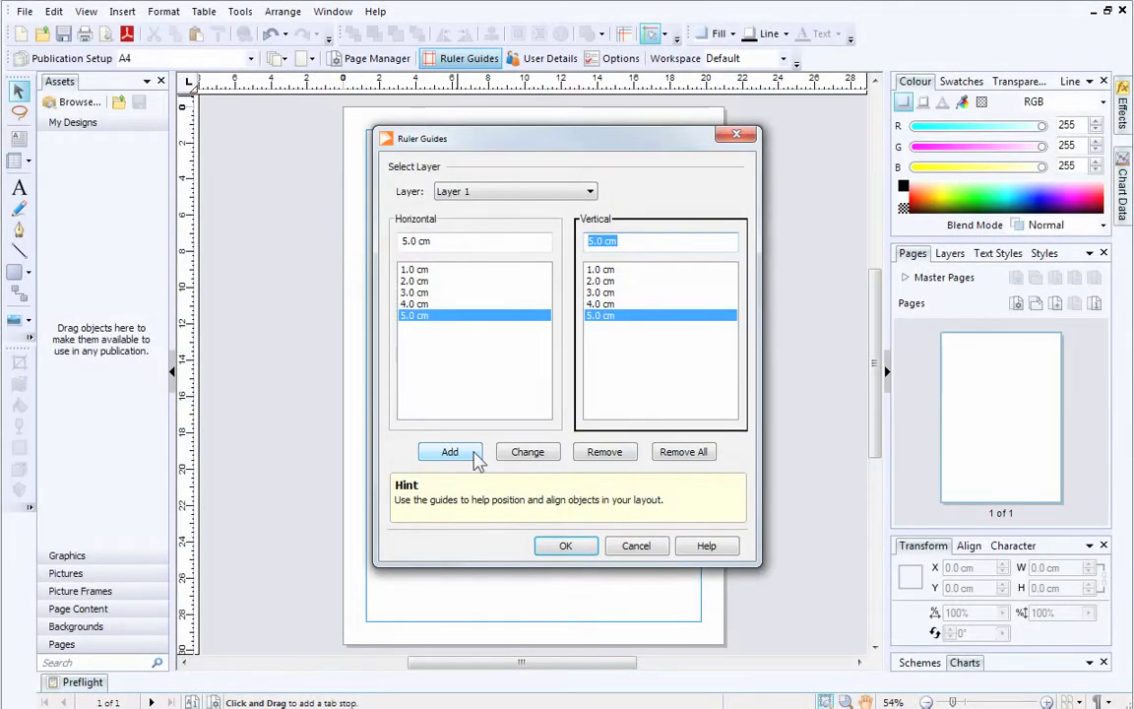
{"action": "left_click", "coordinate": [558, 548]}
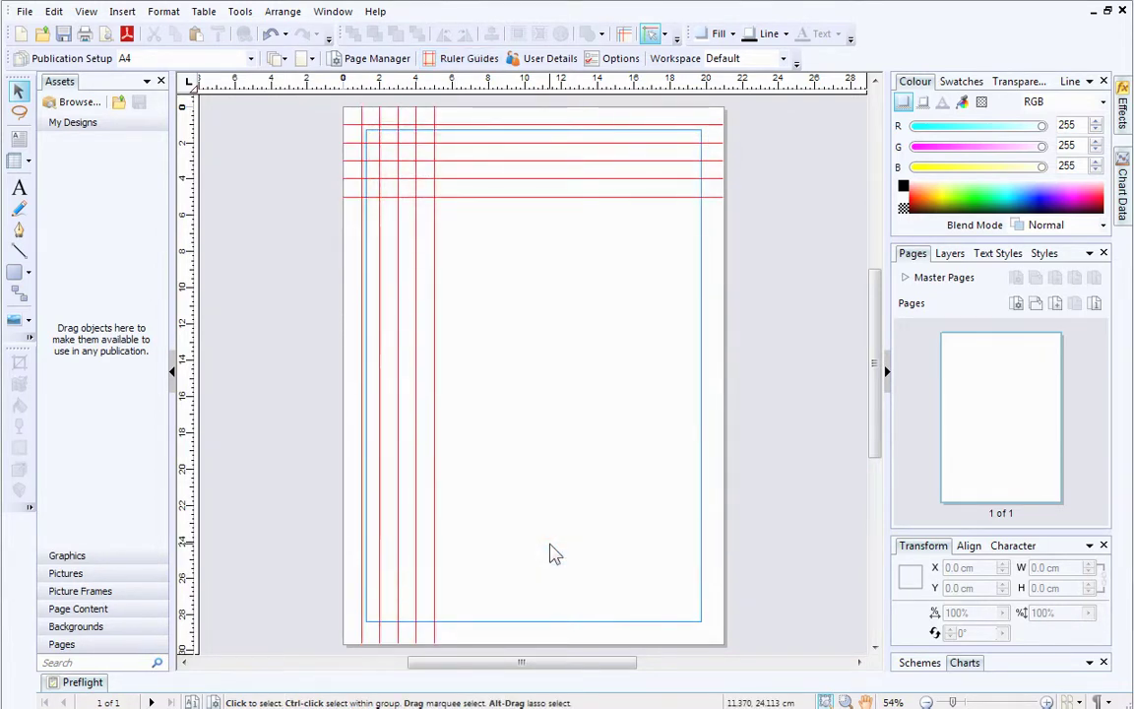